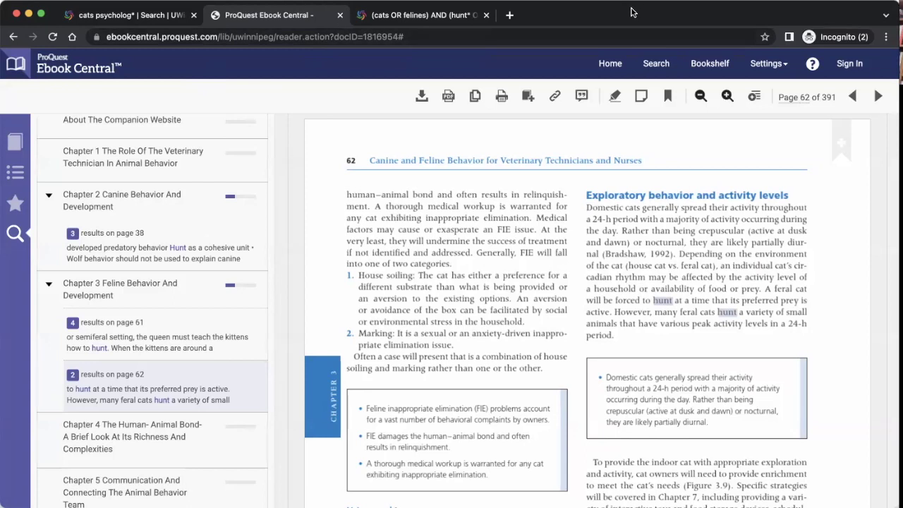
Switch to the WorldCat results for (cats OR felines) AND the hunting/prey terms
left_click(449, 21)
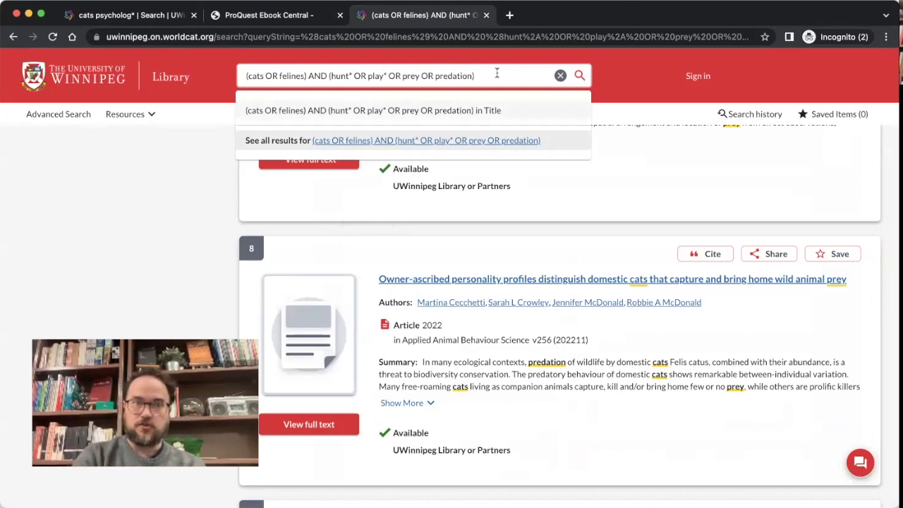
left_click_drag(308, 76, 243, 76)
left_click_drag(329, 76, 488, 75)
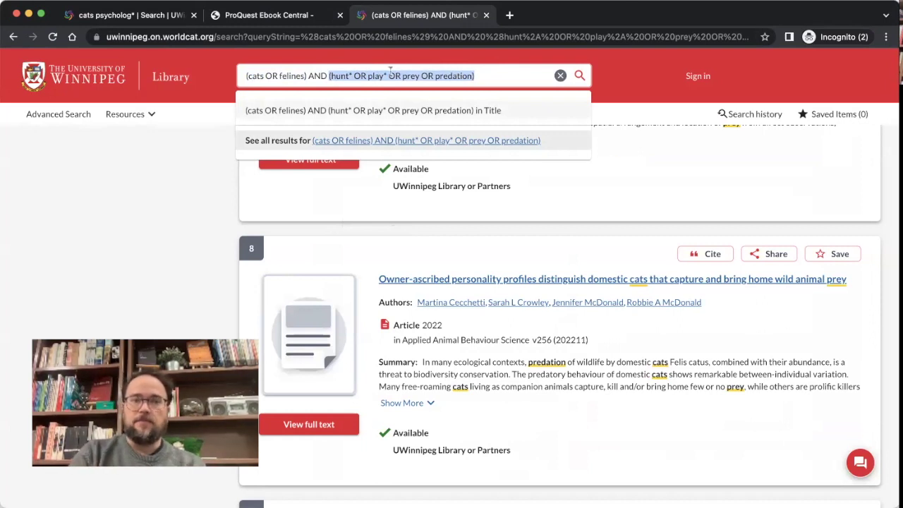
left_click(489, 78)
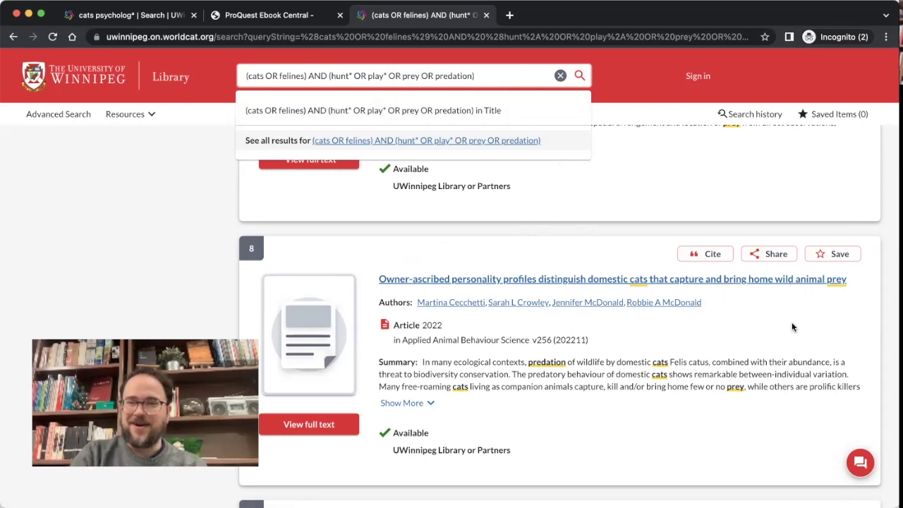
scroll(794, 328, "down", 1)
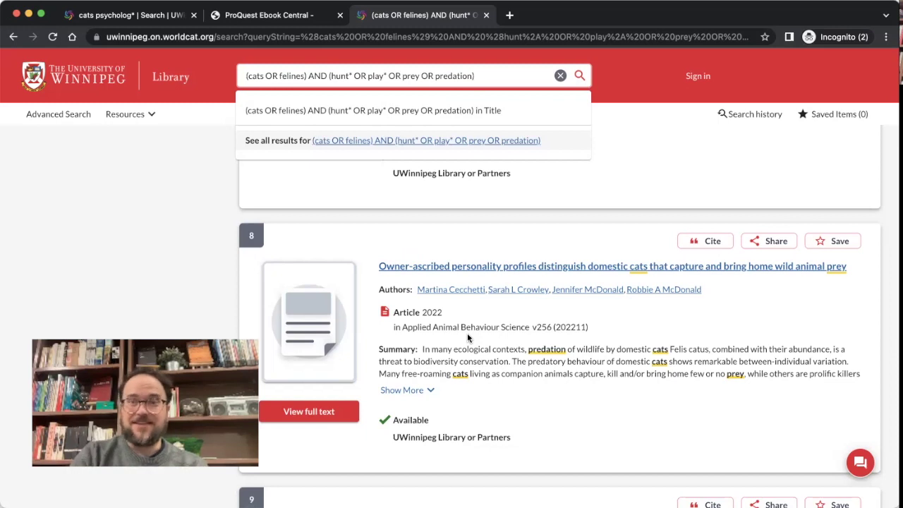
scroll(505, 360, "down", 1)
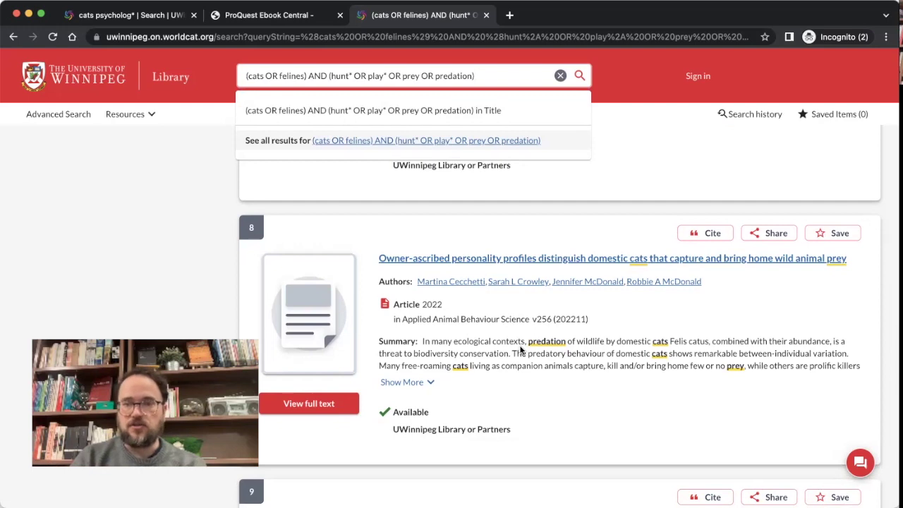
scroll(582, 360, "down", 1)
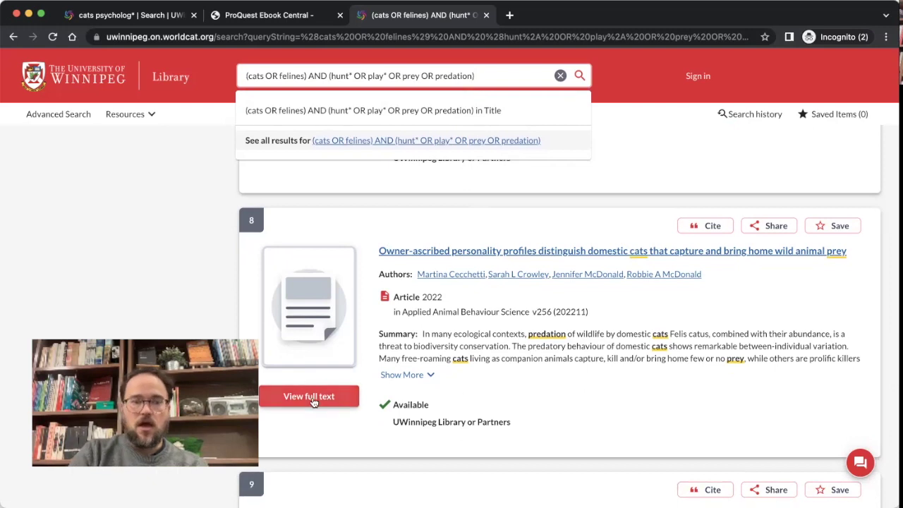
Open the cat prey personality-profiles article's PDF on ScienceDirect through the Elsevier full-text link
left_click(279, 395)
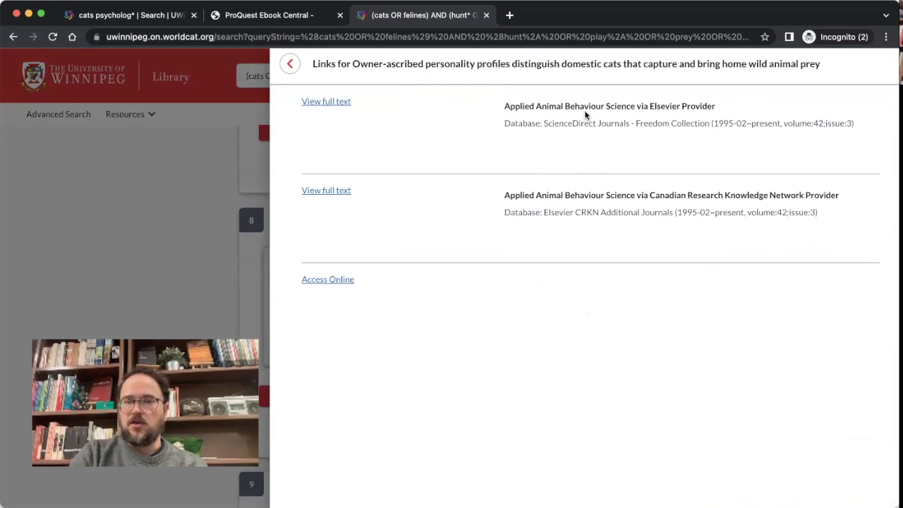
left_click(326, 101)
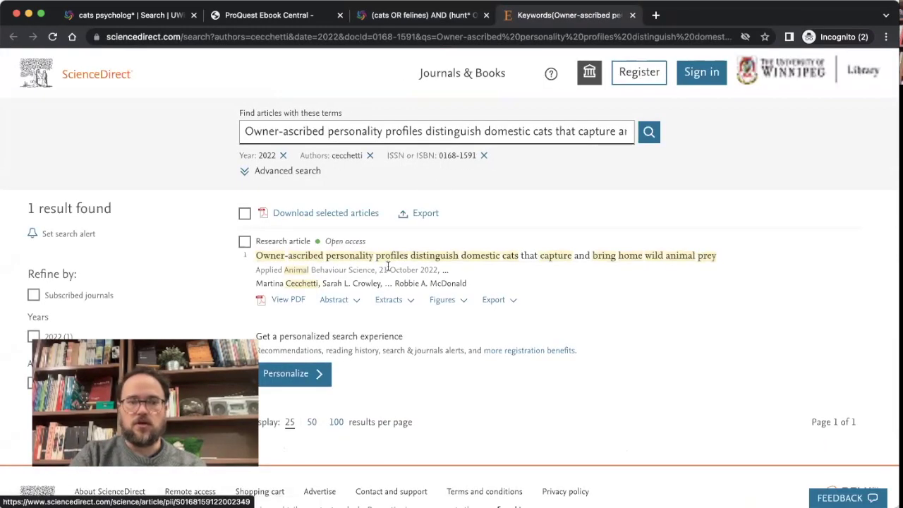
left_click(283, 300)
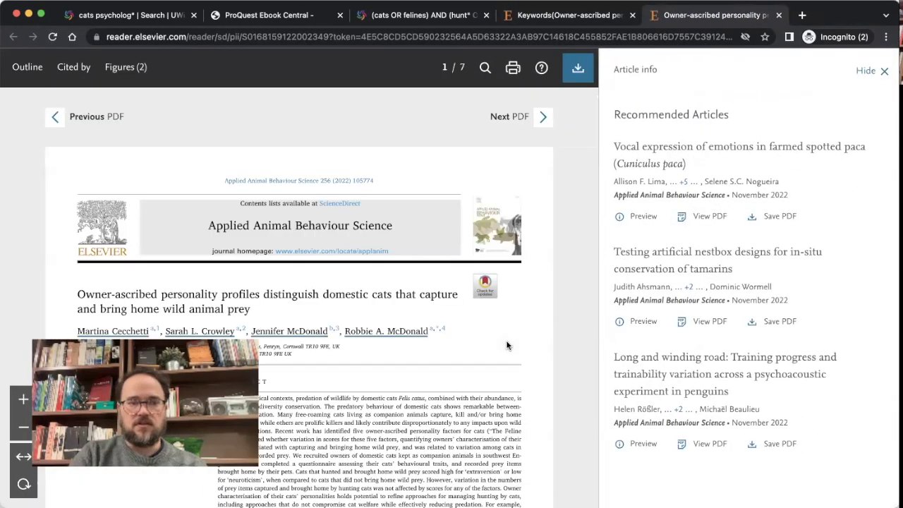
scroll(506, 340, "down", 2)
scroll(506, 340, "down", 3)
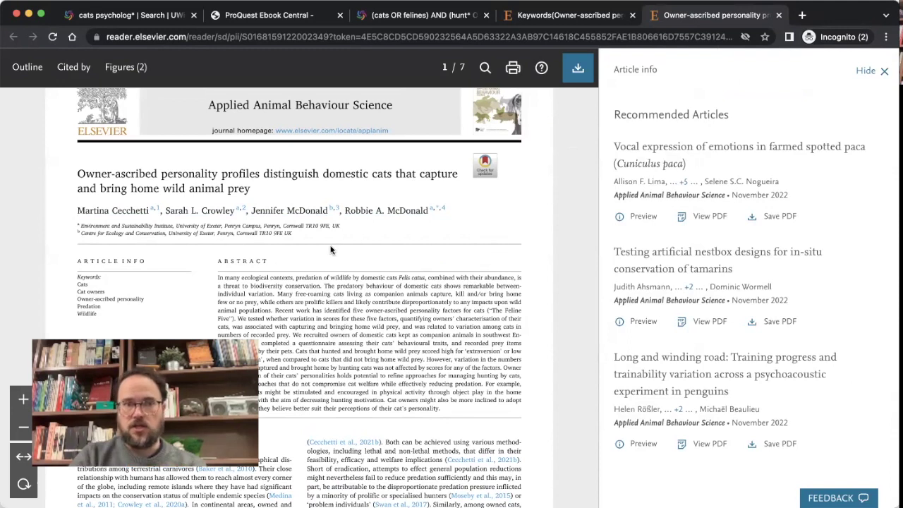
scroll(360, 256, "up", 1)
scroll(360, 256, "up", 2)
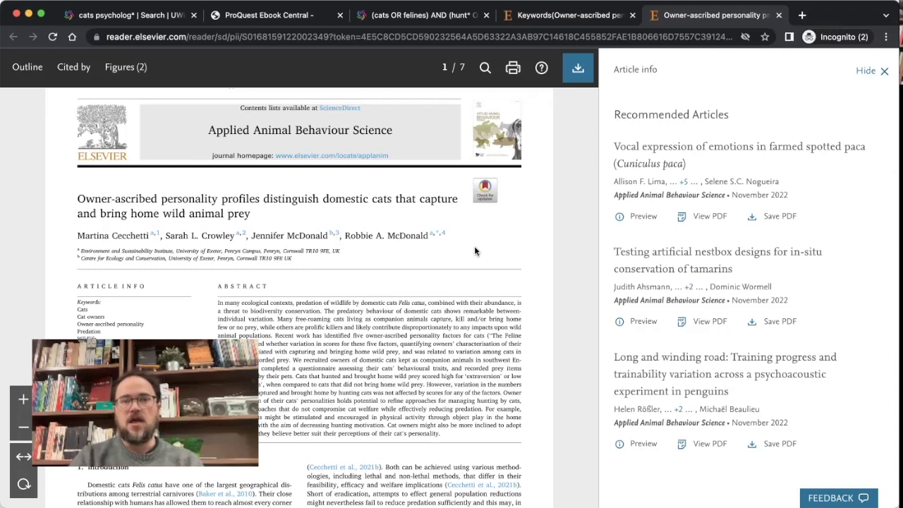
Close WorldCat's full-text links panel, revisit the article tab, and open a new blank tab
key("super+3")
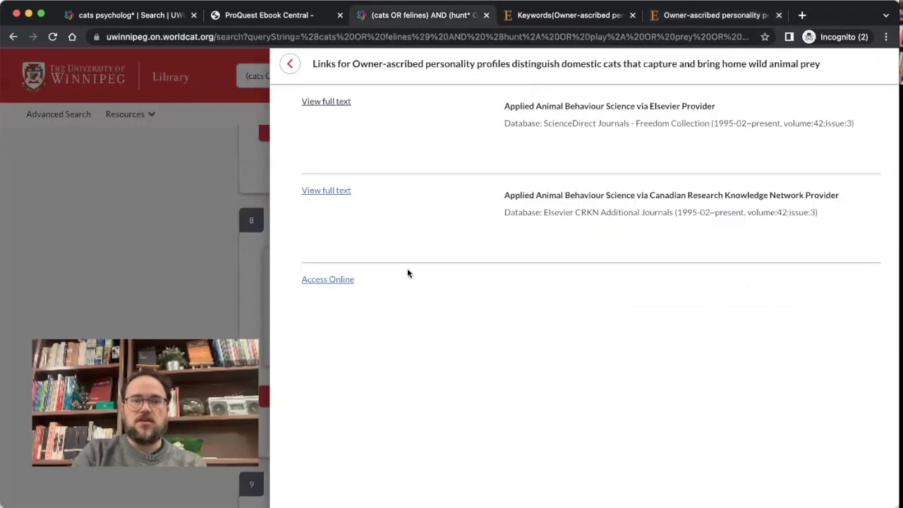
left_click(290, 63)
scroll(339, 280, "up", 15)
scroll(339, 279, "up", 10)
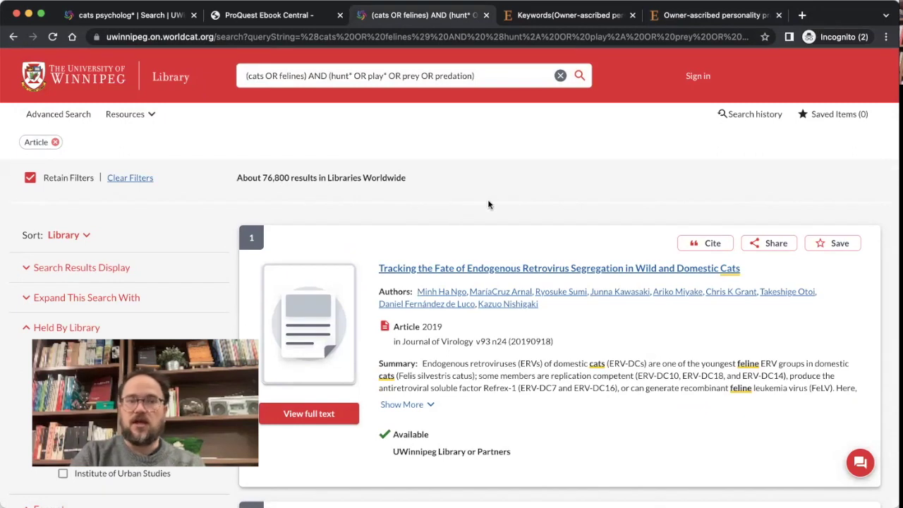
scroll(544, 191, "down", 1)
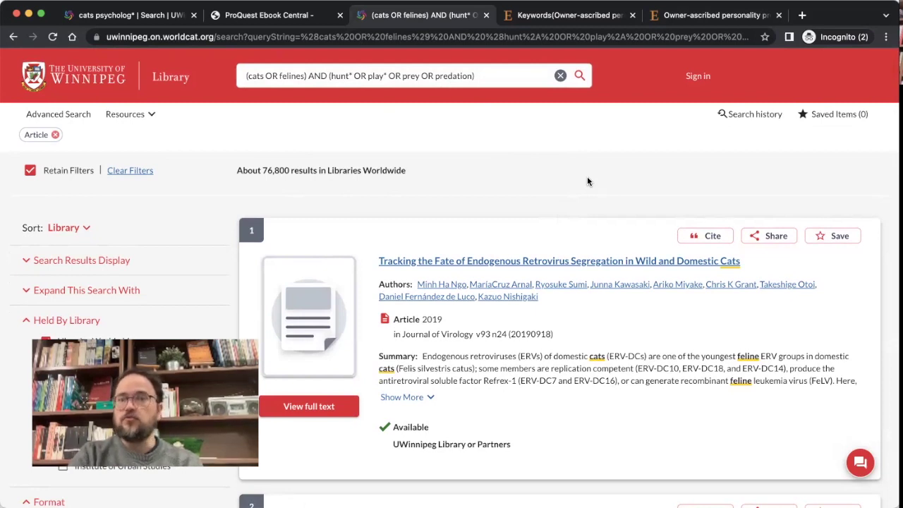
left_click(711, 19)
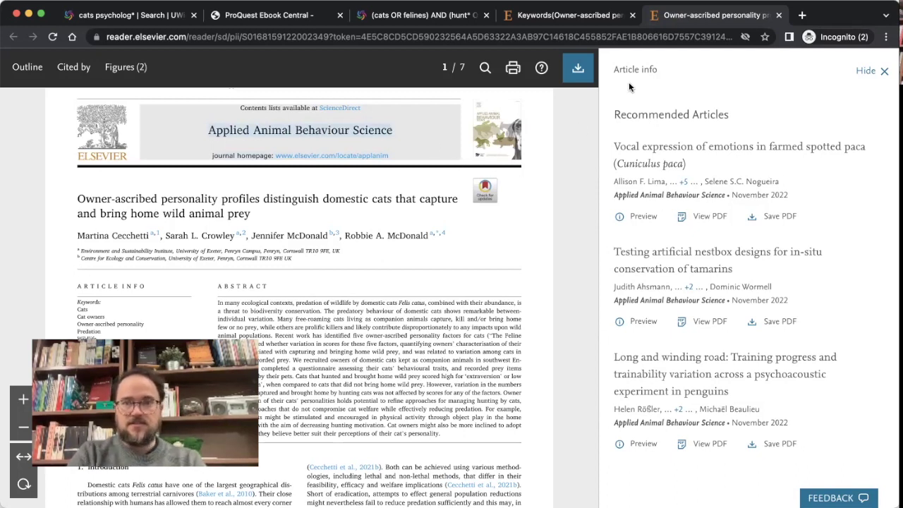
left_click(803, 15)
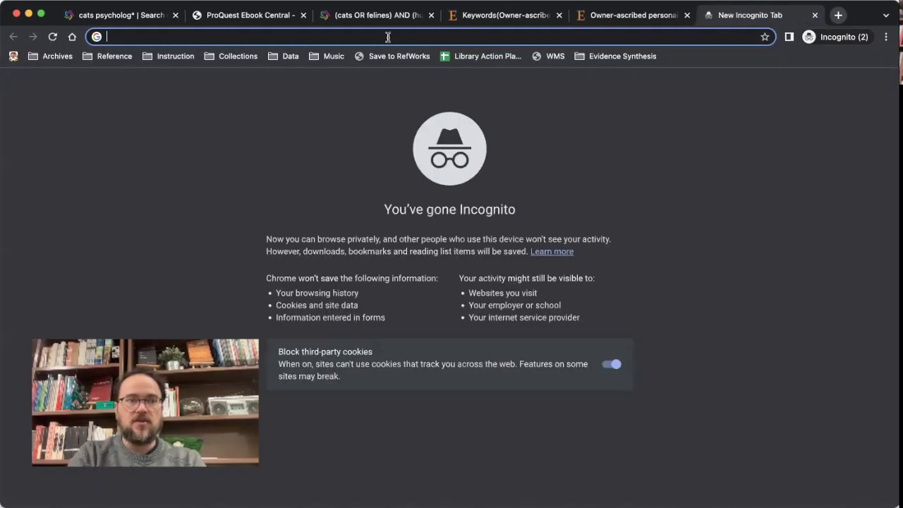
Look up the journal title Applied Animal Behaviour Science in the UWinnipeg Library journal search
left_click(71, 37)
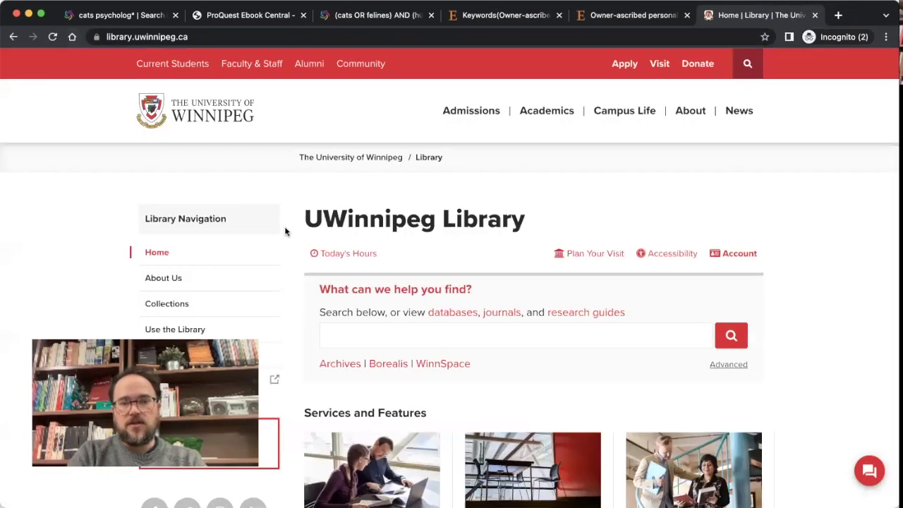
left_click(499, 315)
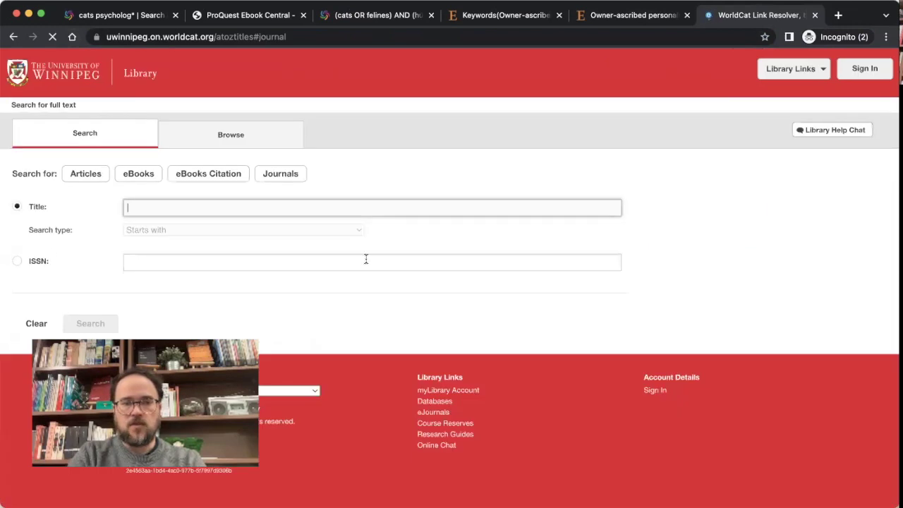
left_click(208, 206)
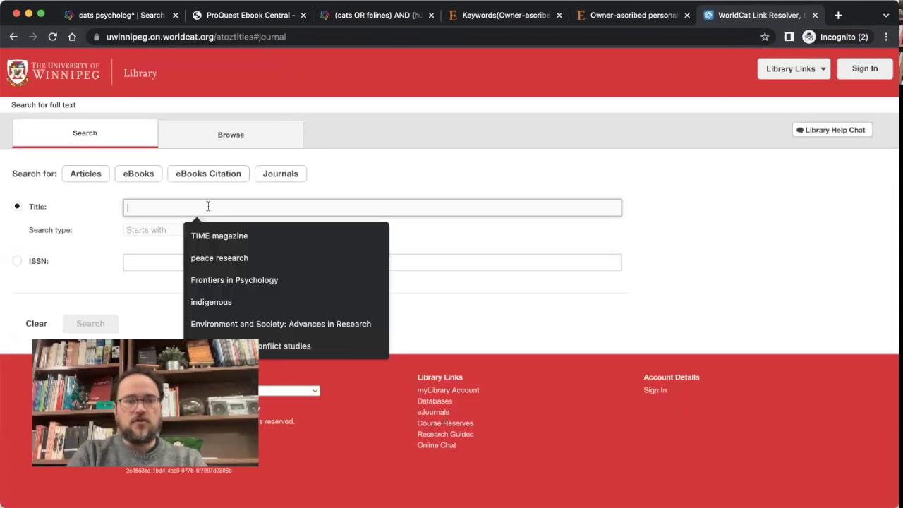
type("Applied Animal Behaviour Science")
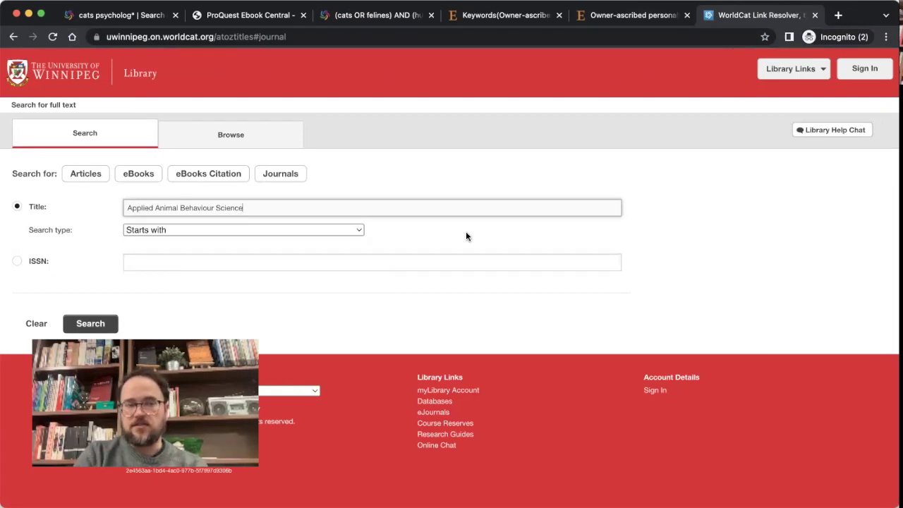
left_click(99, 323)
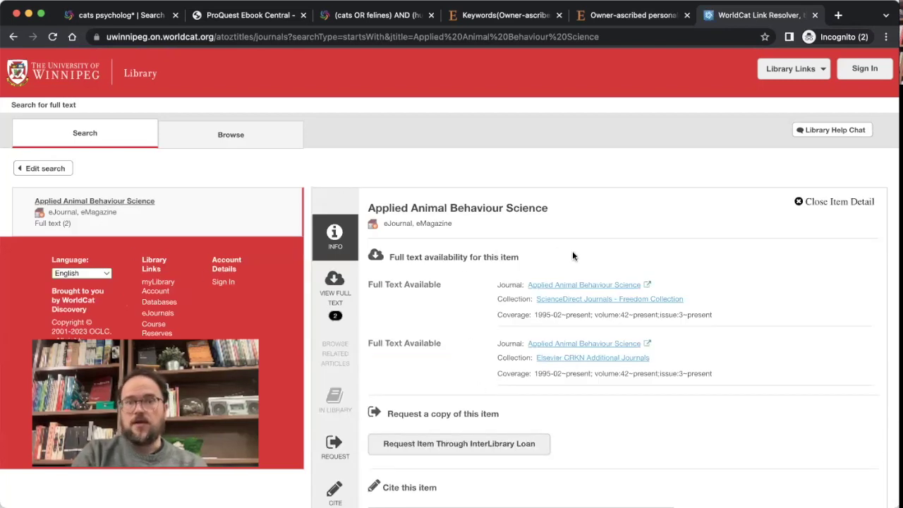
Open the journal's ScienceDirect home page from its full-text sources
scroll(709, 266, "down", 1)
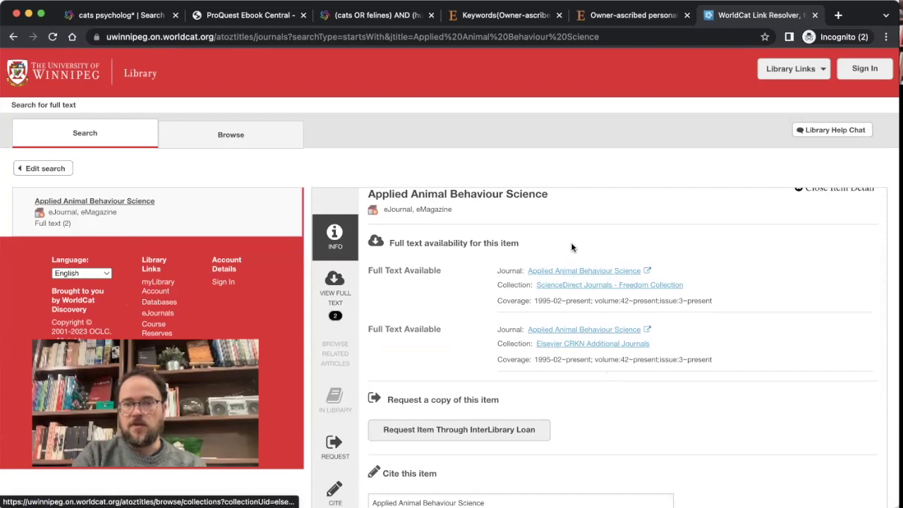
scroll(725, 345, "down", 1)
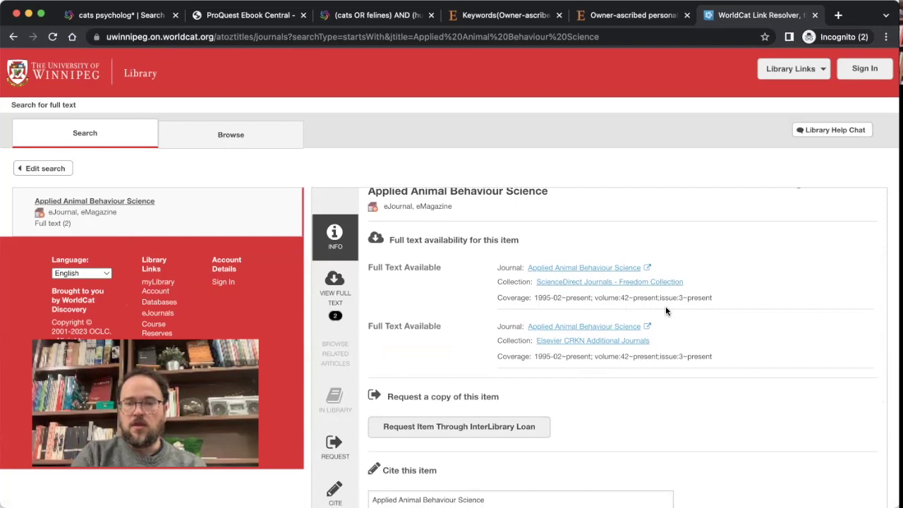
left_click(557, 271)
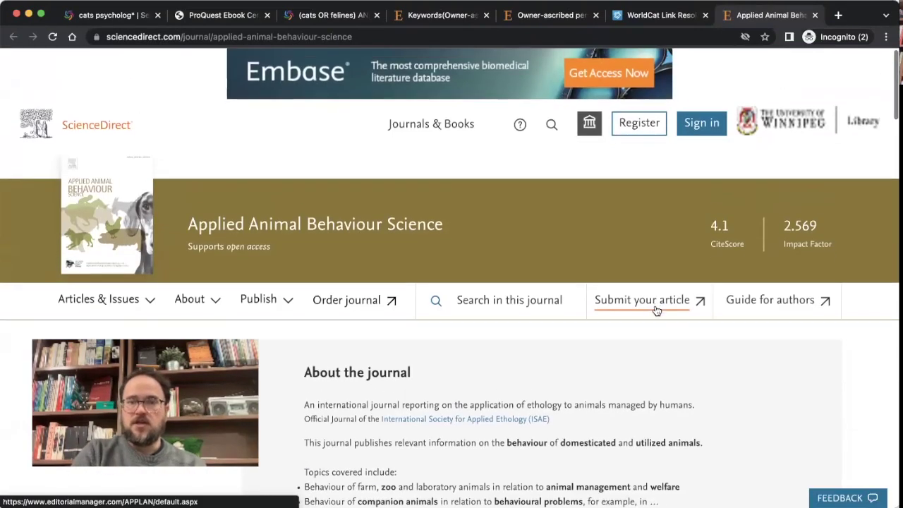
Search within Applied Animal Behaviour Science for cats AND (hunt* OR prey OR predation)
scroll(656, 309, "down", 2)
scroll(520, 341, "down", 6)
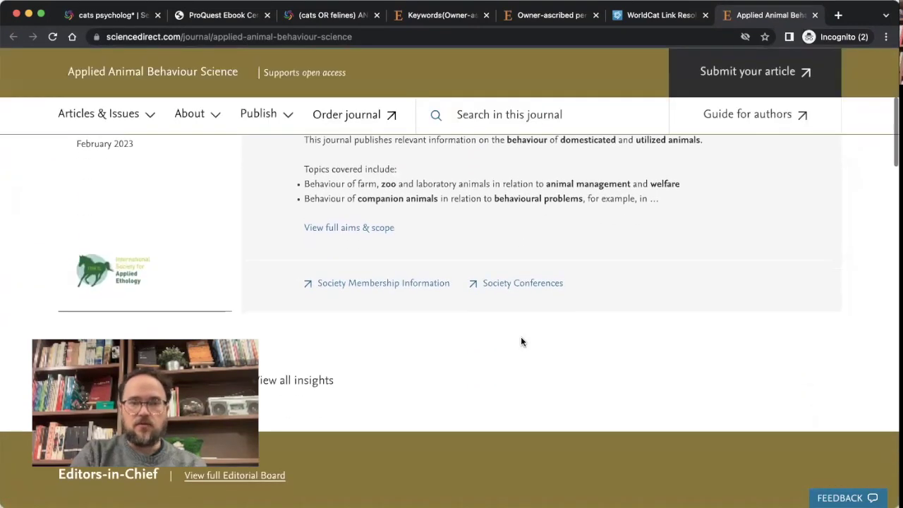
scroll(521, 342, "up", 5)
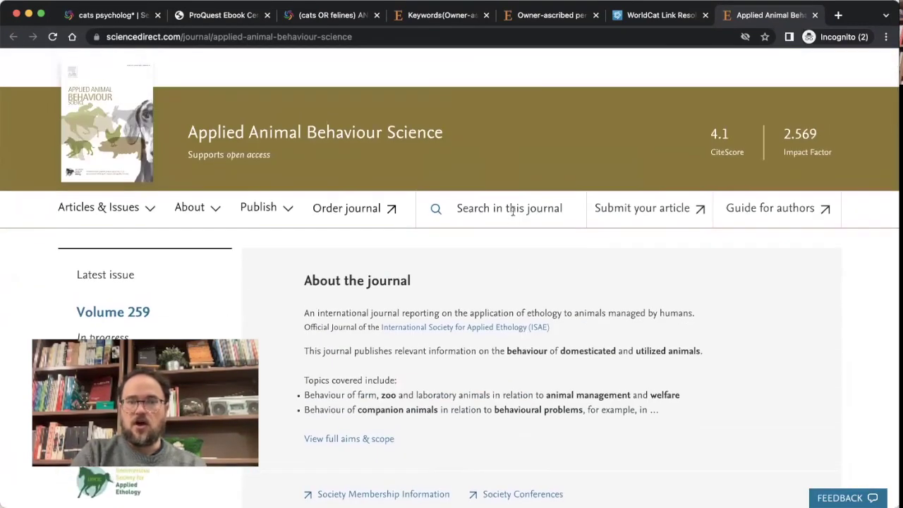
left_click(488, 210)
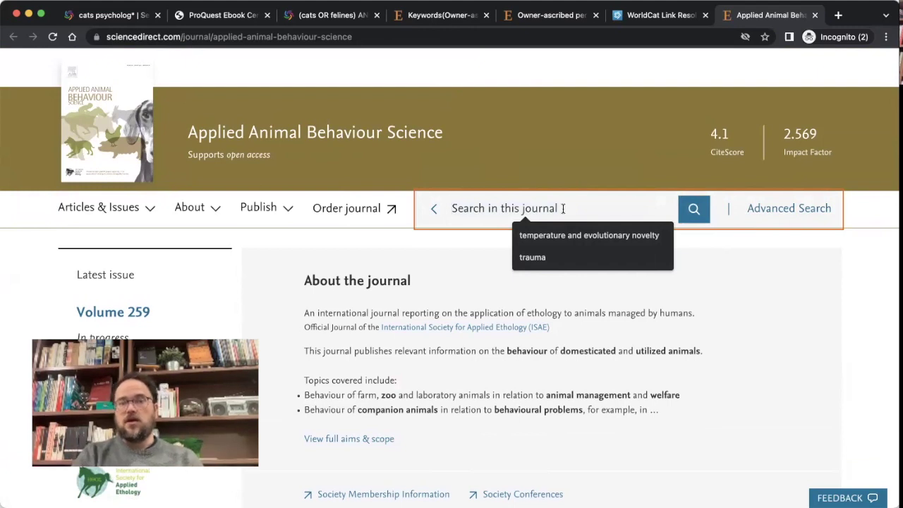
type("cat")
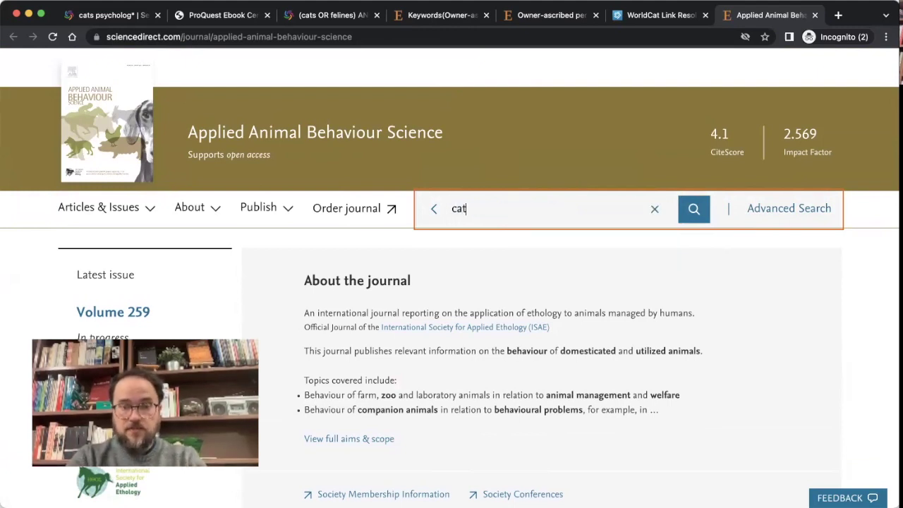
type("s AN")
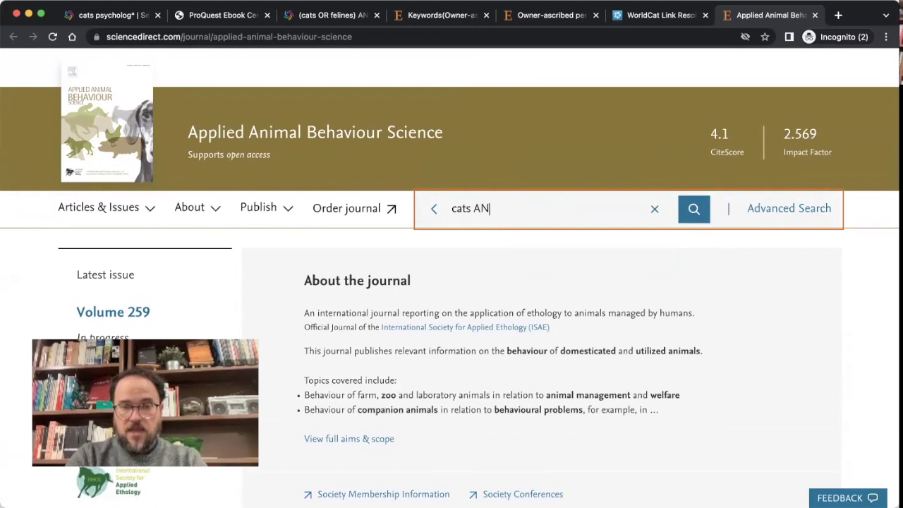
type("D hunt*")
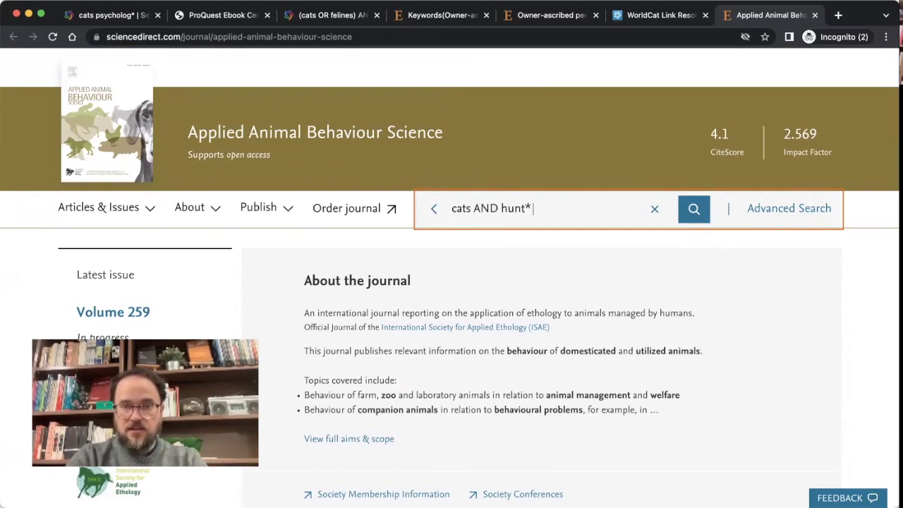
type(" OR")
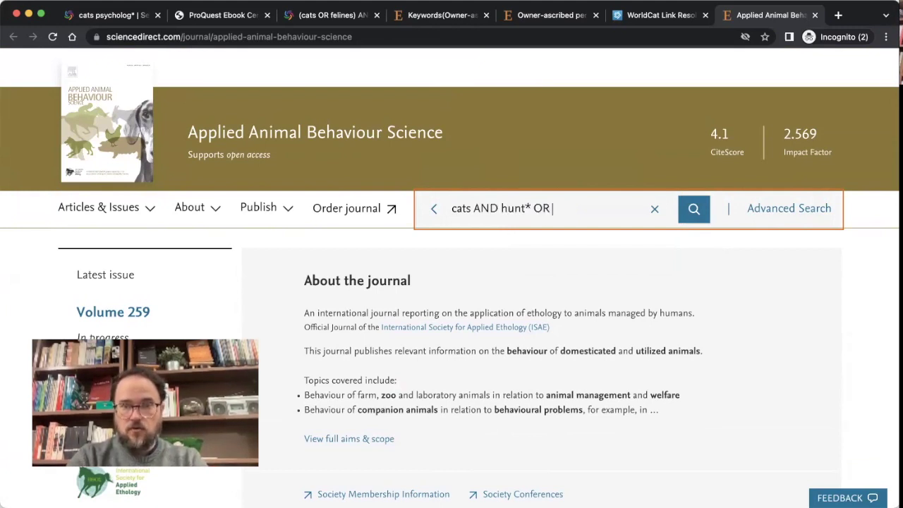
left_click(502, 209)
type("(")
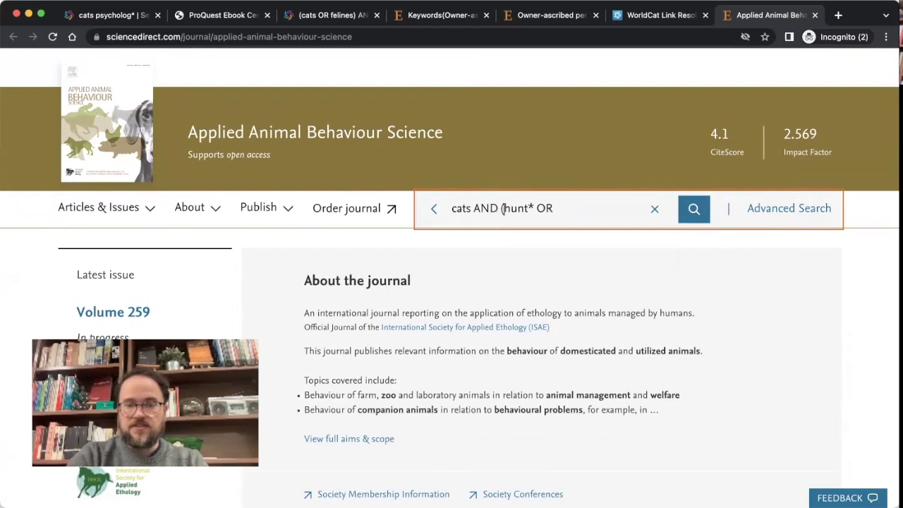
left_click(576, 208)
type("pre")
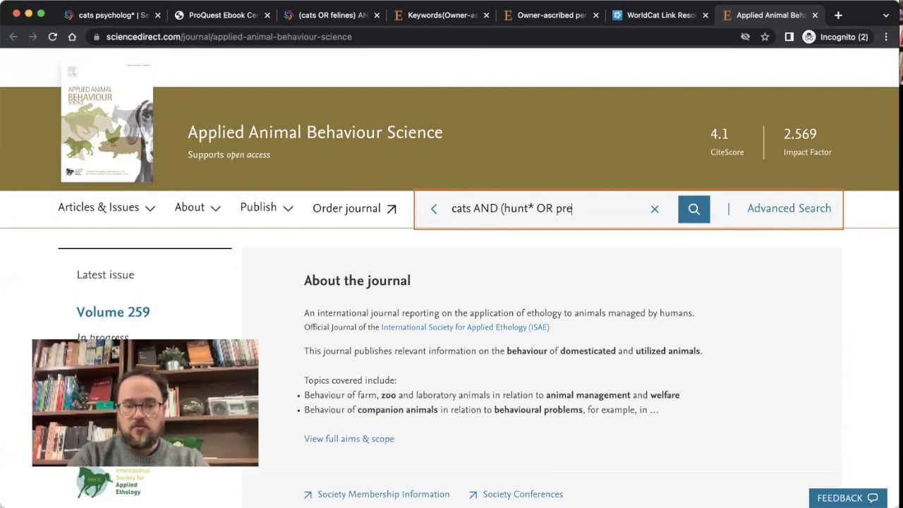
type("y OR ")
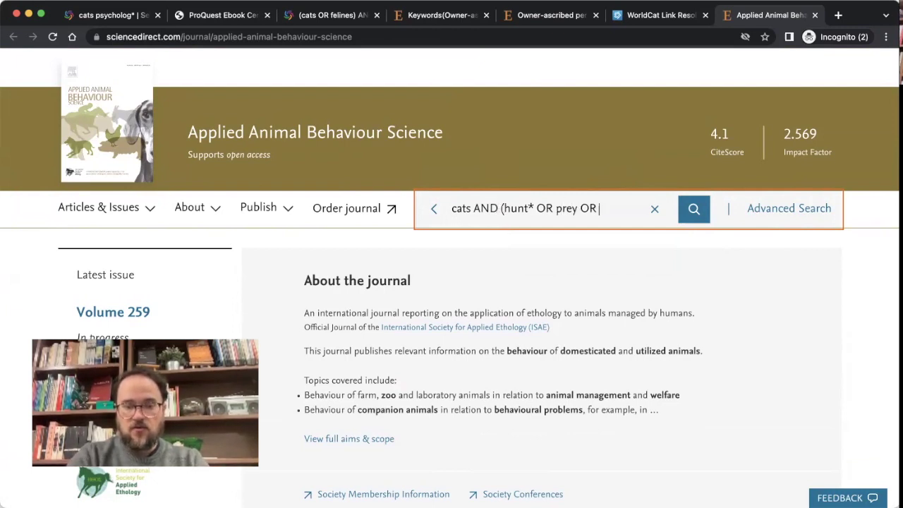
type("predation)")
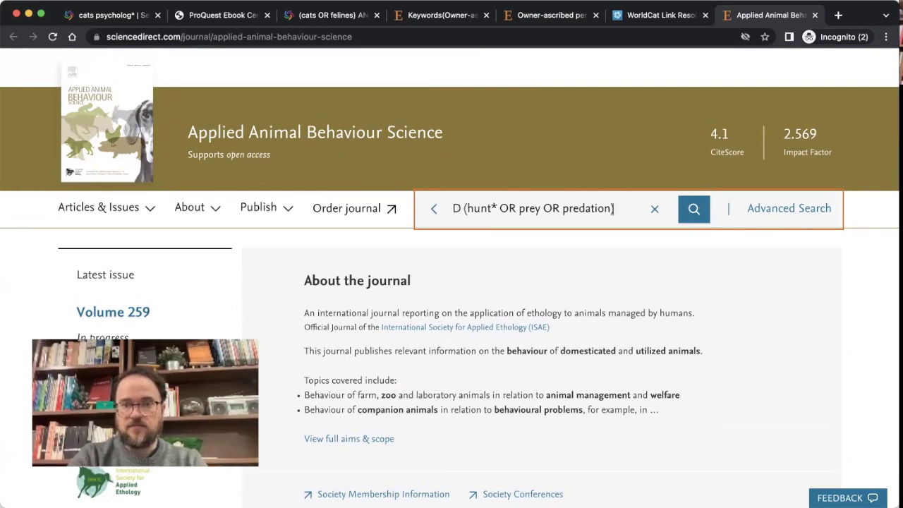
key("Return")
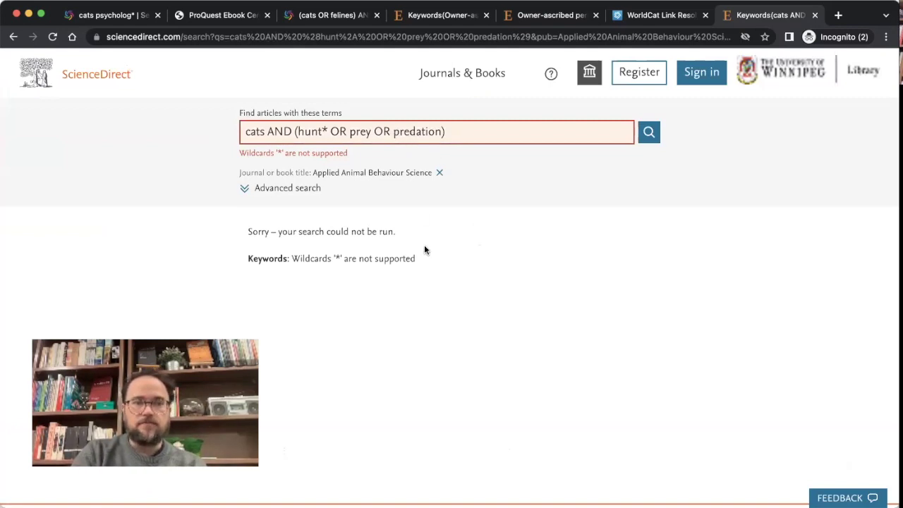
Replace the hunt* wildcard with hunt OR hunting OR hunter and rerun the search
left_click(326, 134)
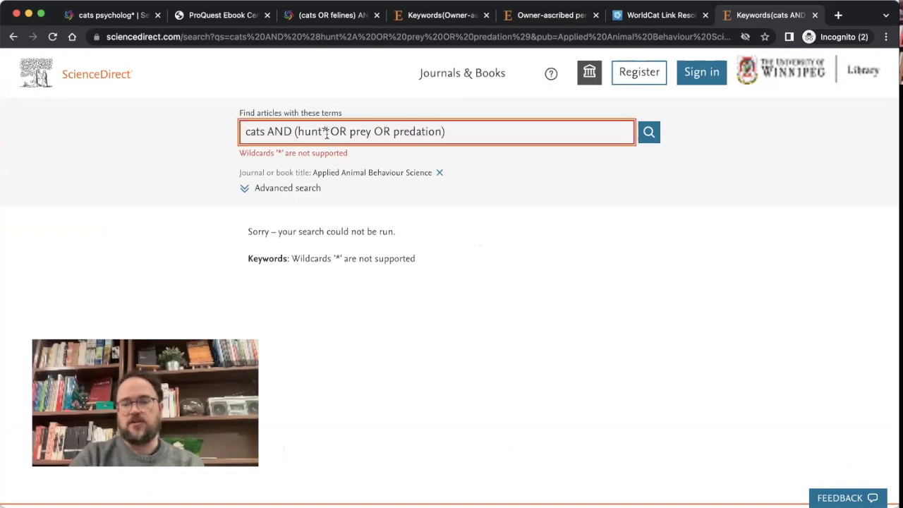
key("BackSpace")
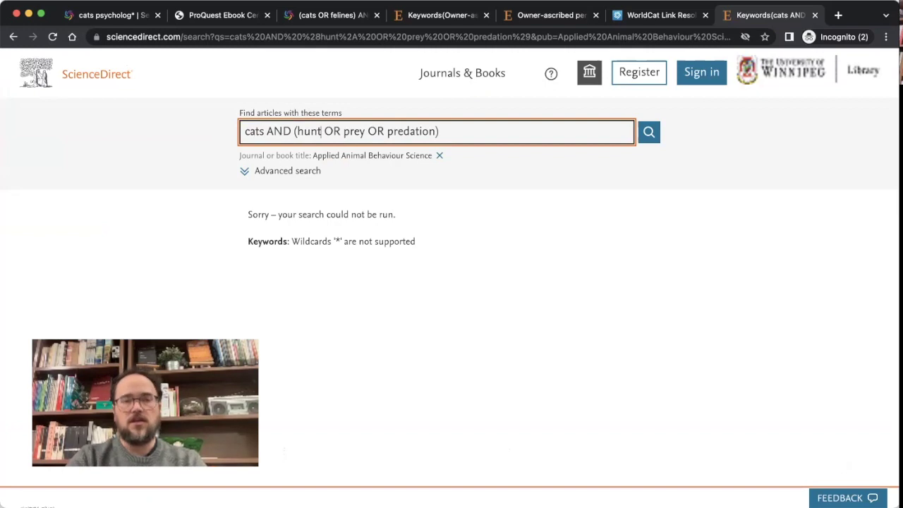
type("OR hunting OR")
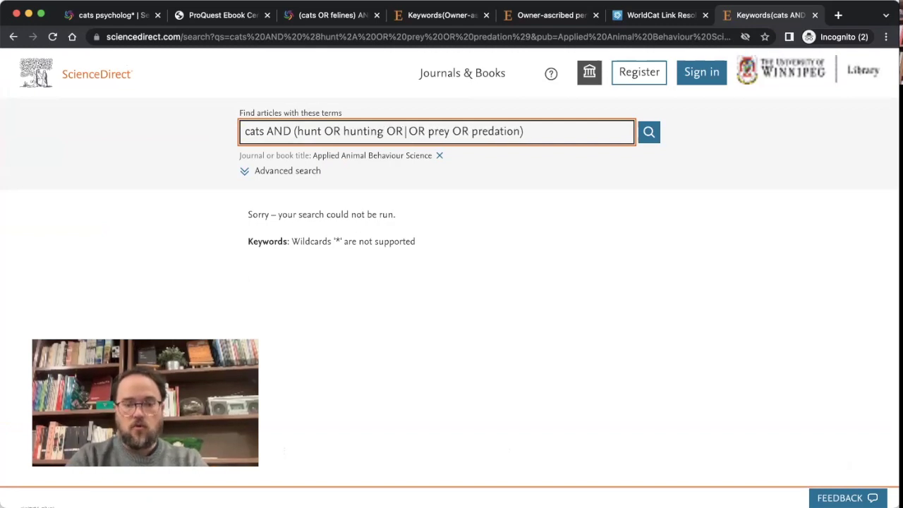
type(" hunter")
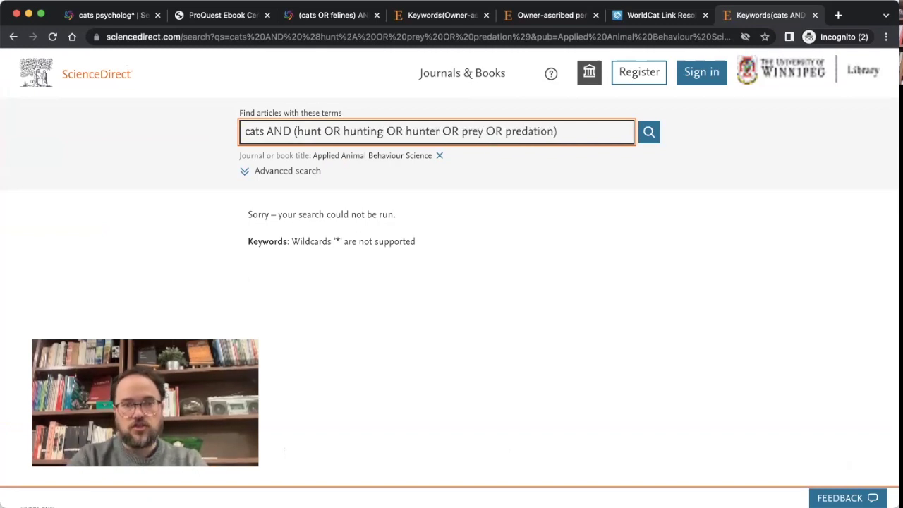
key("Return")
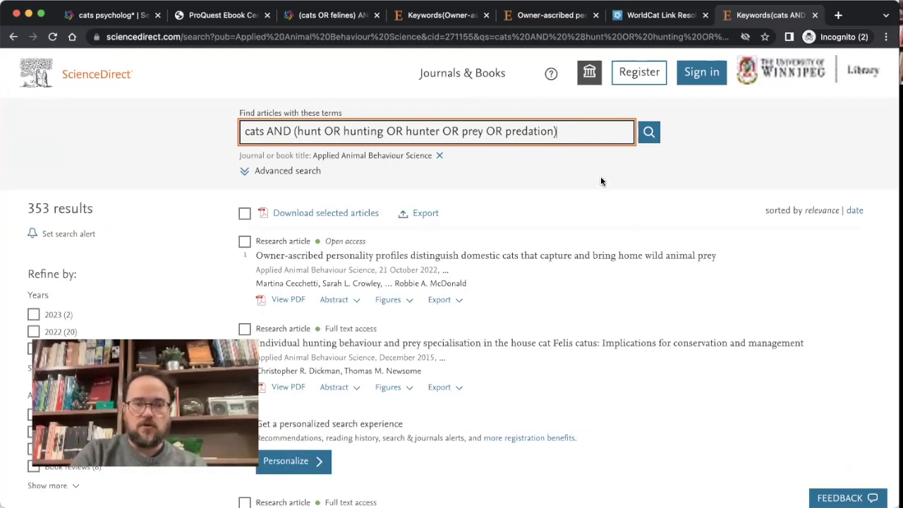
Scroll through the 353 journal results, from the owner-ascribed personality profiles article downward
scroll(698, 270, "down", 3)
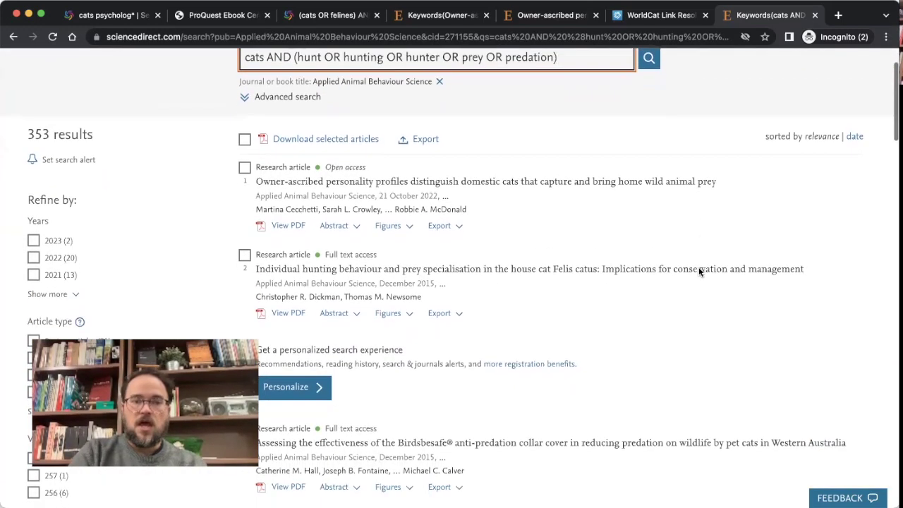
scroll(503, 236, "up", 2)
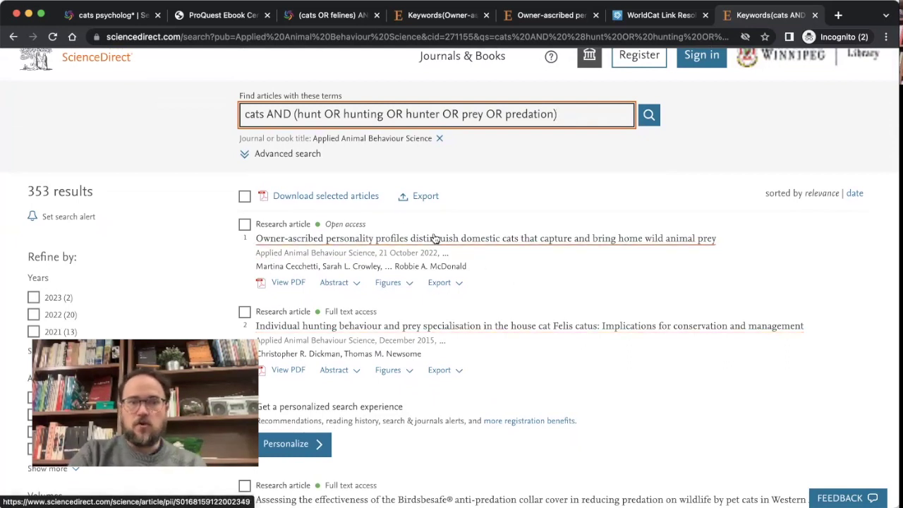
scroll(485, 279, "up", 1)
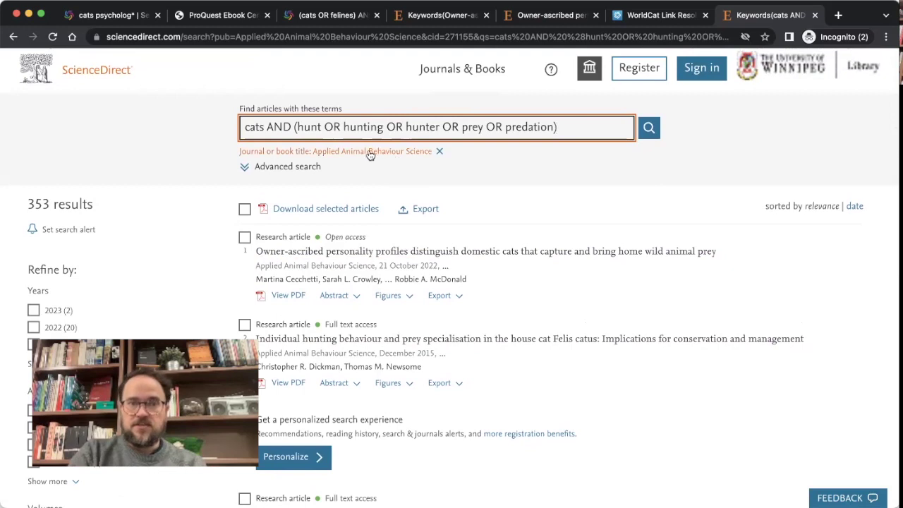
scroll(459, 198, "down", 1)
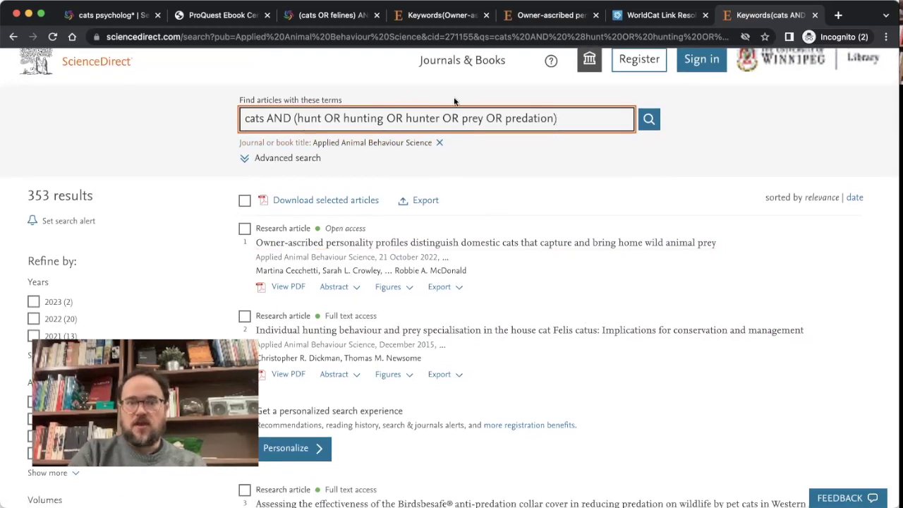
scroll(427, 160, "down", 1)
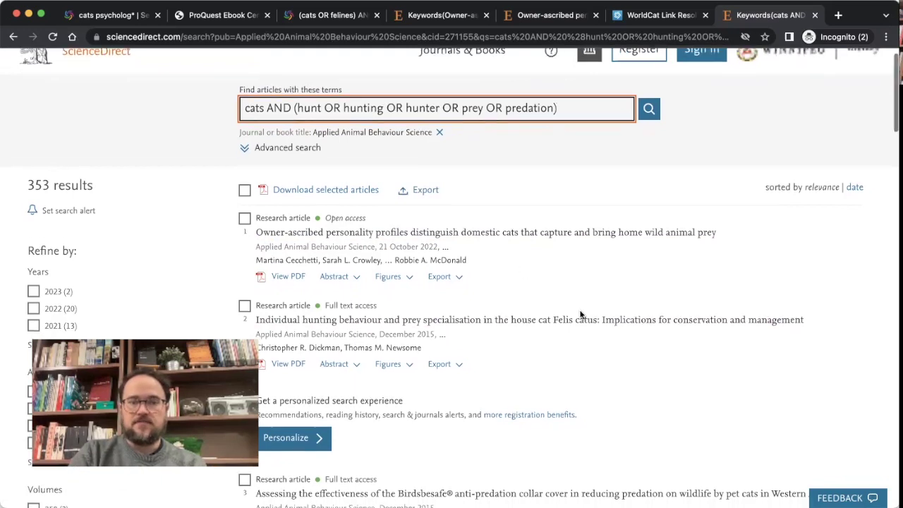
scroll(580, 315, "down", 3)
scroll(580, 315, "down", 3)
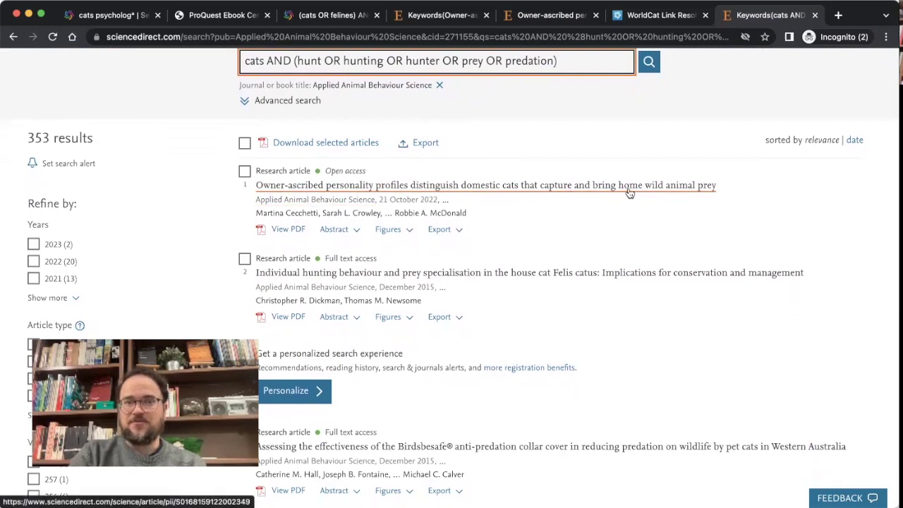
scroll(659, 240, "down", 1)
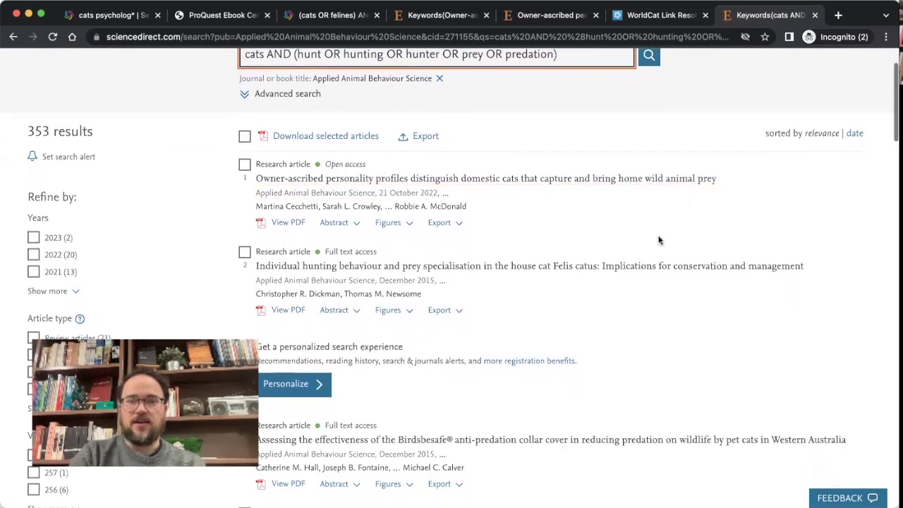
scroll(659, 239, "down", 3)
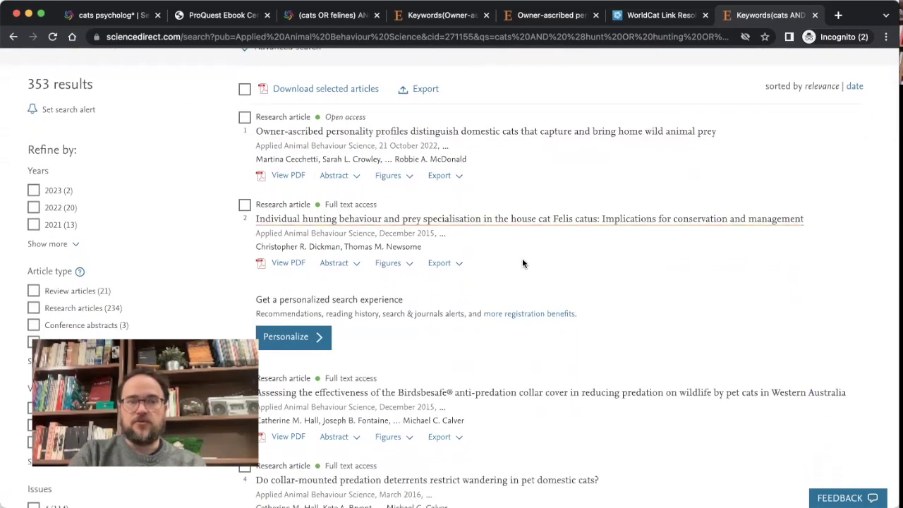
scroll(521, 263, "down", 1)
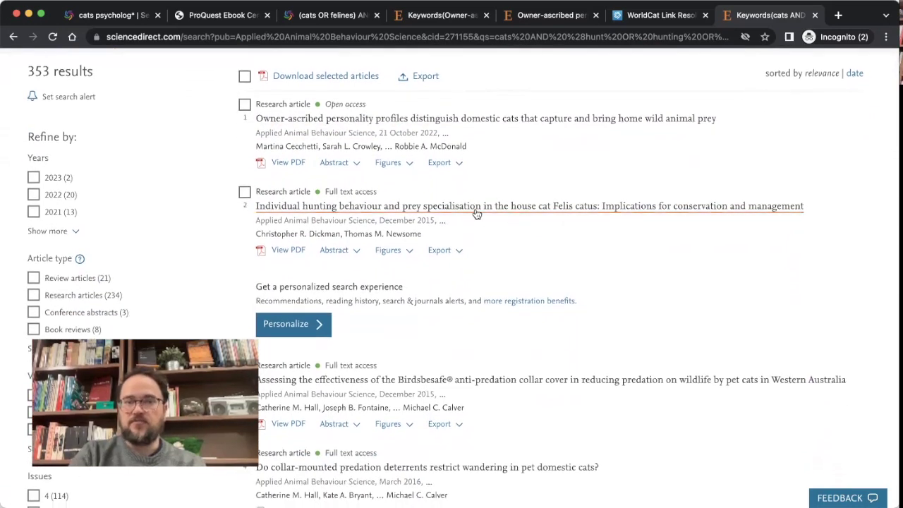
scroll(579, 228, "down", 5)
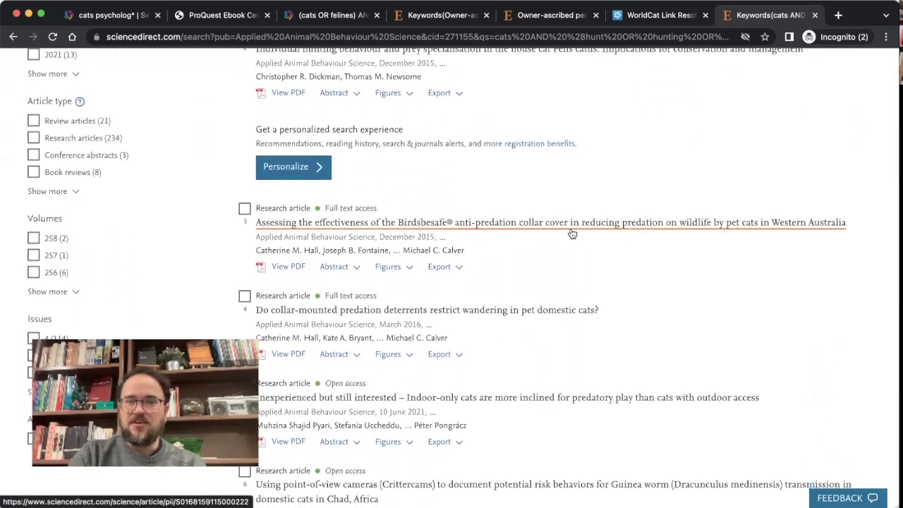
scroll(672, 230, "down", 2)
scroll(672, 230, "down", 3)
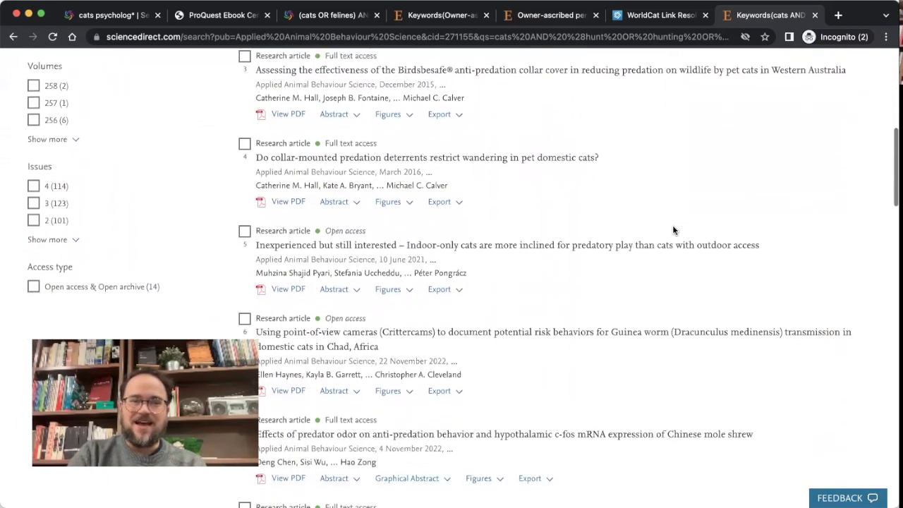
scroll(559, 190, "down", 1)
scroll(559, 190, "down", 4)
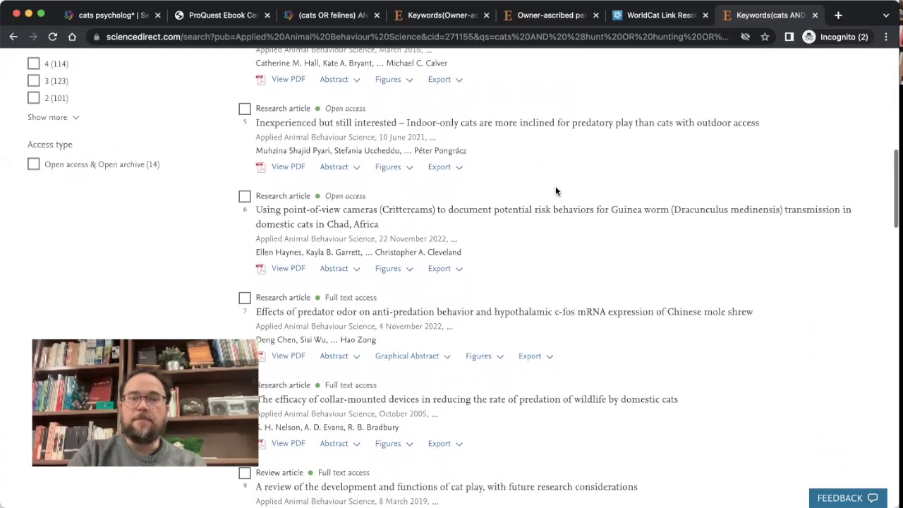
scroll(555, 191, "up", 8)
scroll(555, 190, "down", 10)
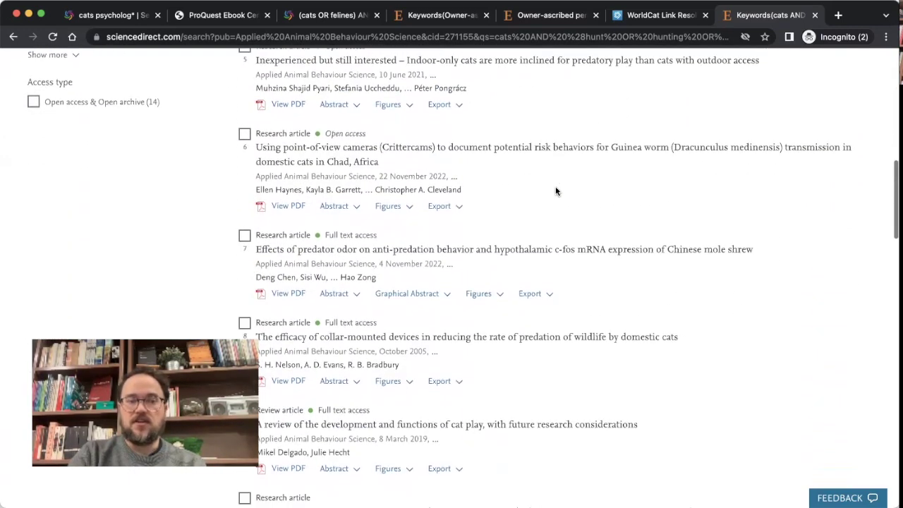
scroll(555, 190, "up", 9)
scroll(556, 191, "up", 5)
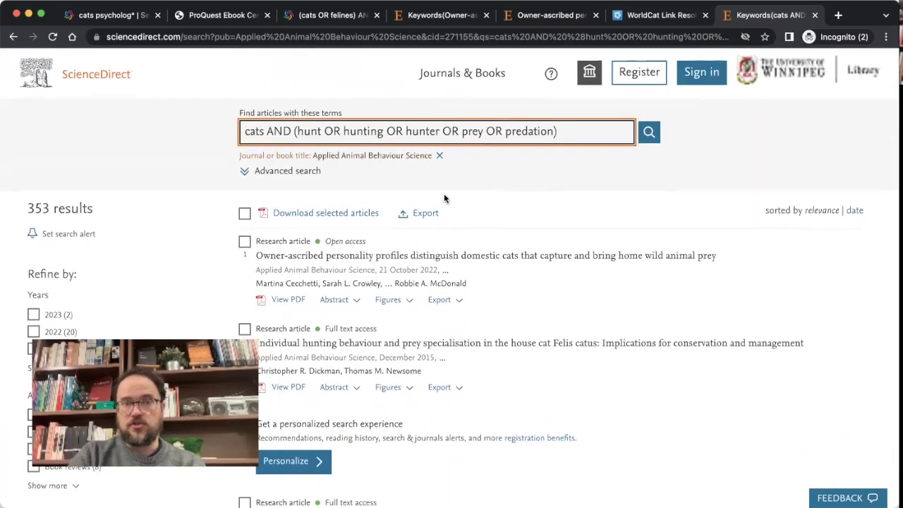
scroll(620, 234, "down", 1)
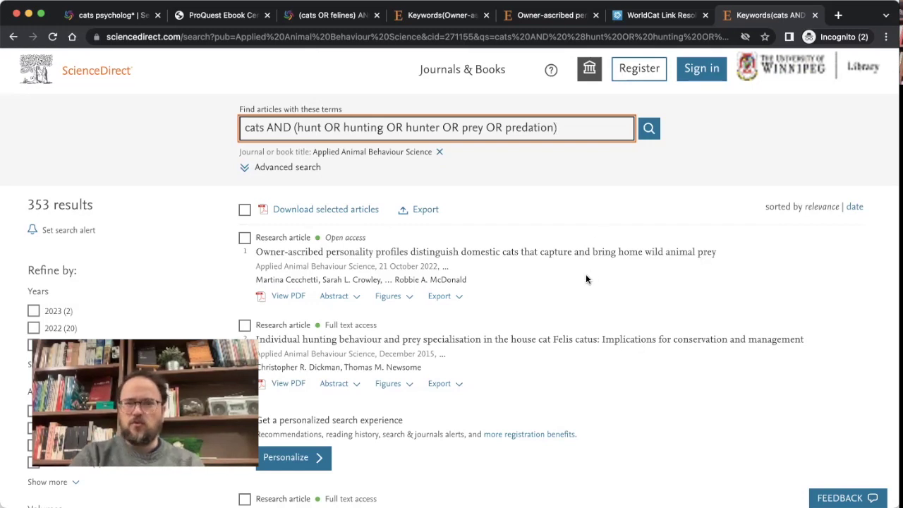
scroll(582, 283, "down", 1)
scroll(582, 284, "up", 1)
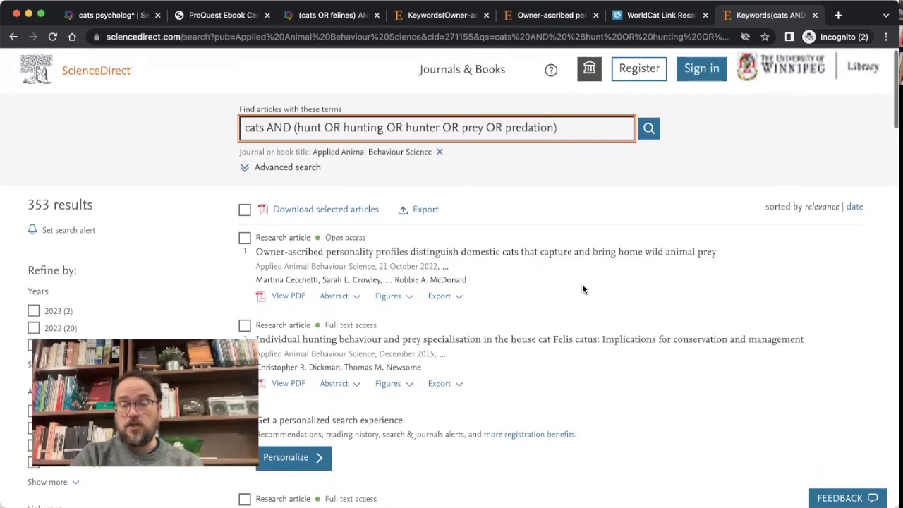